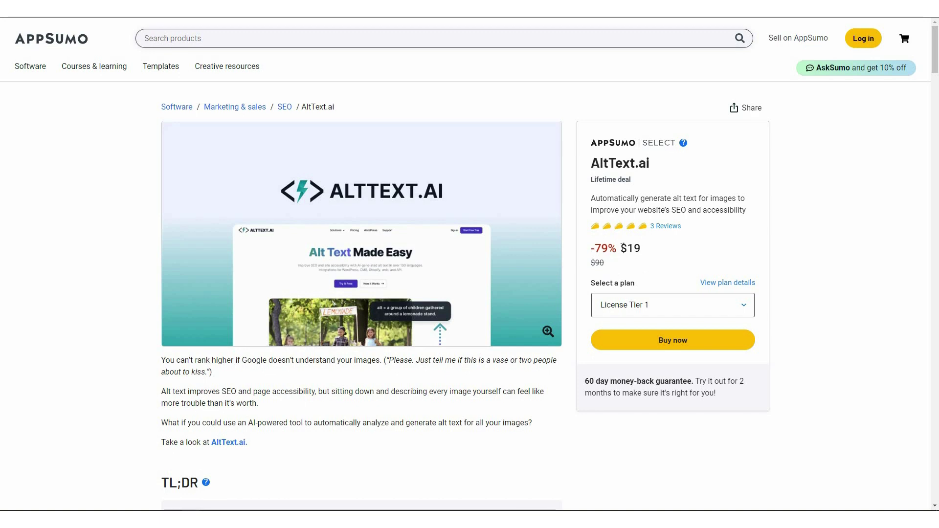
Highlight the $19 deal price, then scroll down to the three License Tier cards
{"action": "double_click", "coordinate": [649, 252]}
{"action": "left_click", "coordinate": [654, 262]}
{"action": "scroll", "coordinate": [206, 327], "scroll_direction": "down", "scroll_amount": 15}
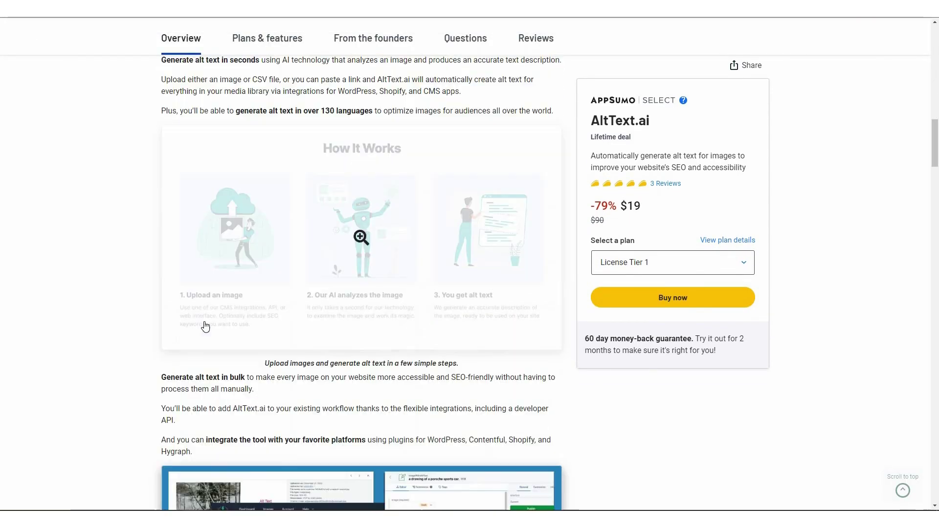
{"action": "scroll", "coordinate": [206, 327], "scroll_direction": "down", "scroll_amount": 15}
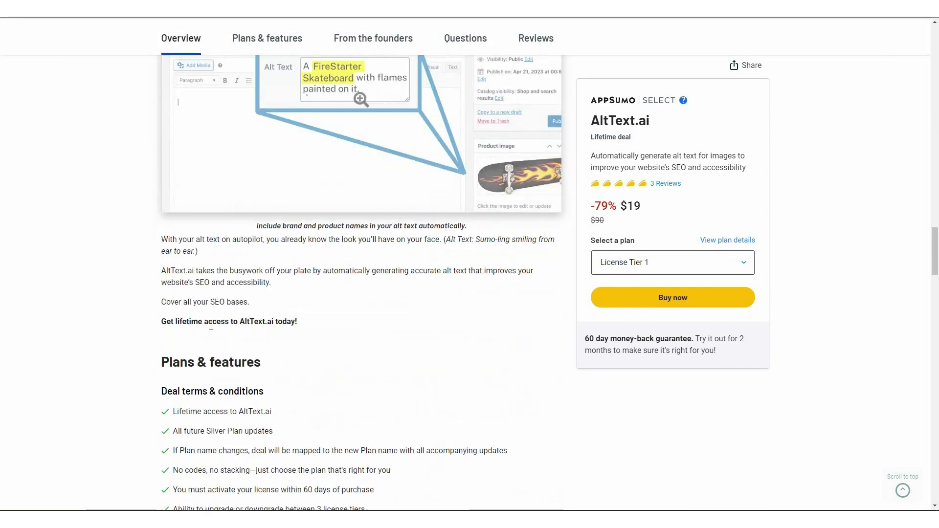
{"action": "scroll", "coordinate": [211, 325], "scroll_direction": "down", "scroll_amount": 9}
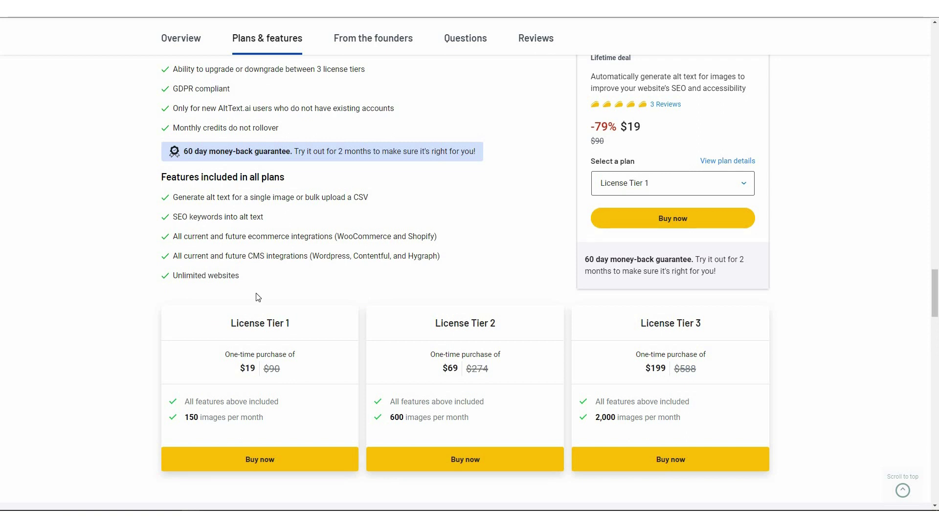
{"action": "scroll", "coordinate": [333, 255], "scroll_direction": "down", "scroll_amount": 2}
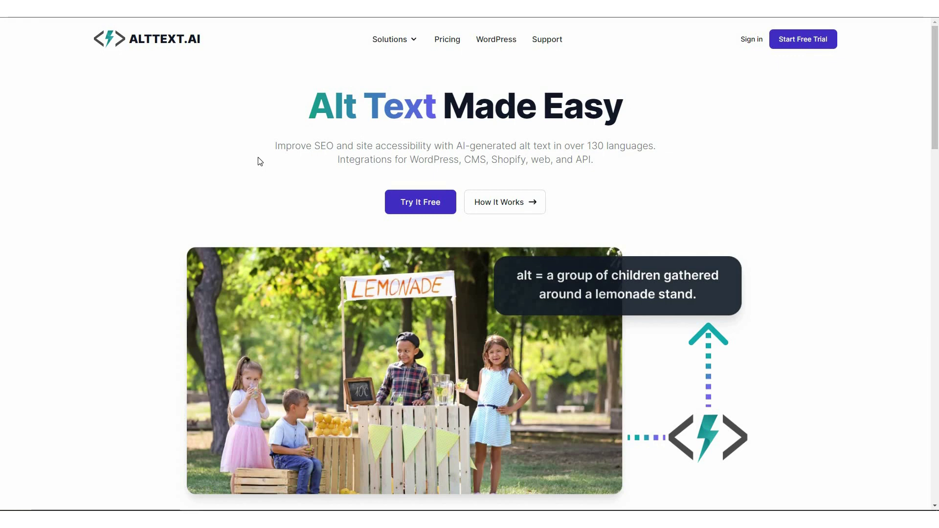
Show the AltText.ai Solutions menu
{"action": "left_click", "coordinate": [389, 39]}
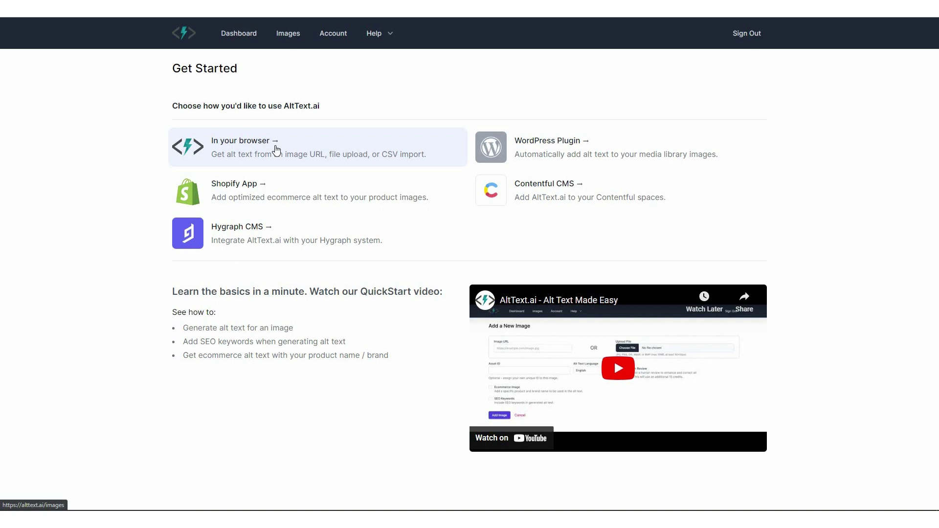
Open the empty Images library and start adding a new image with + Image
{"action": "left_click", "coordinate": [289, 34]}
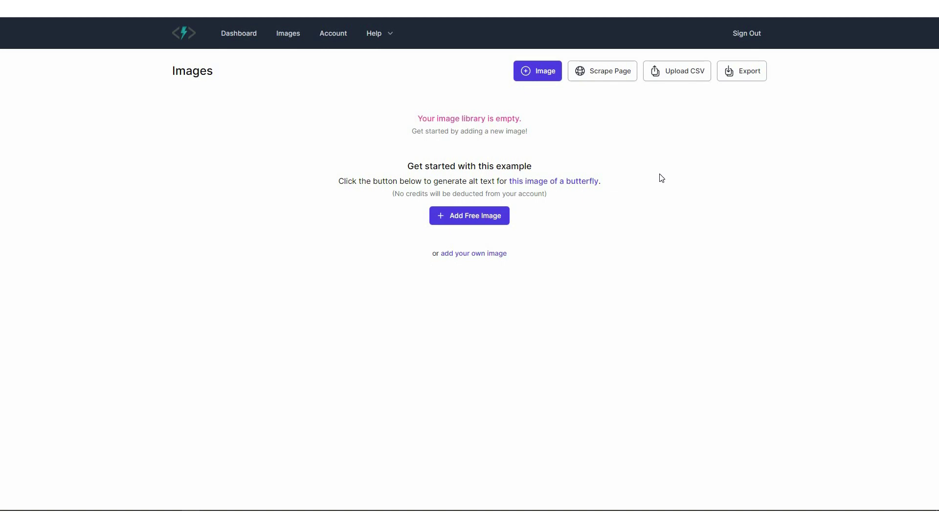
{"action": "left_click", "coordinate": [539, 73]}
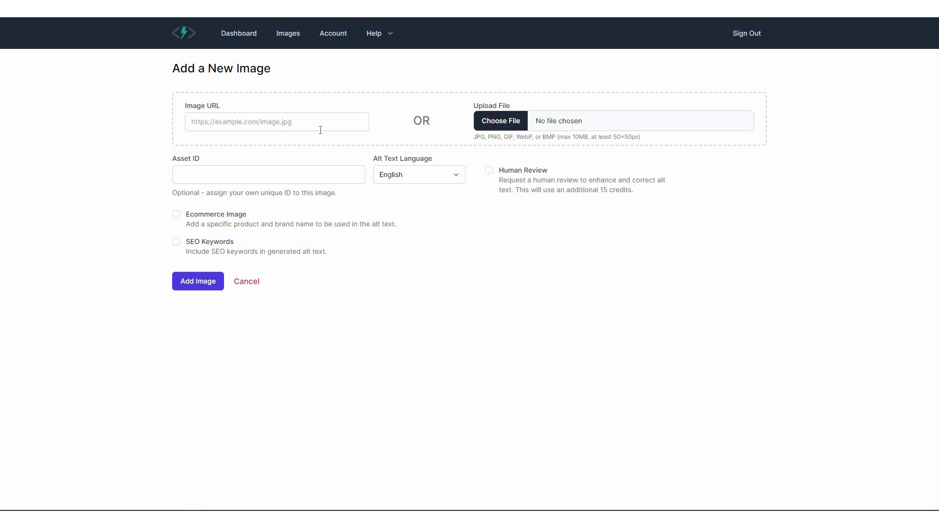
Choose the Unsplash JPG photo for upload and keep English as the alt text language
{"action": "left_click", "coordinate": [520, 130]}
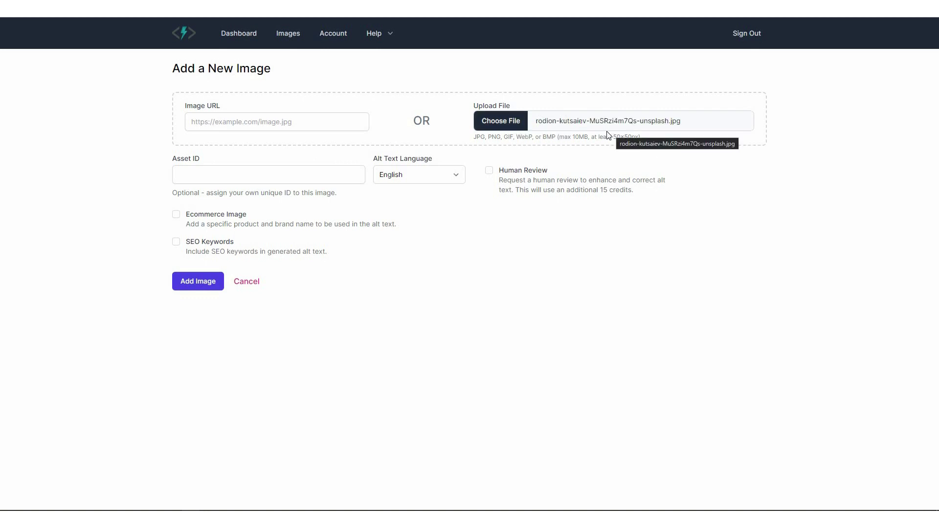
{"action": "key", "text": "Tab"}
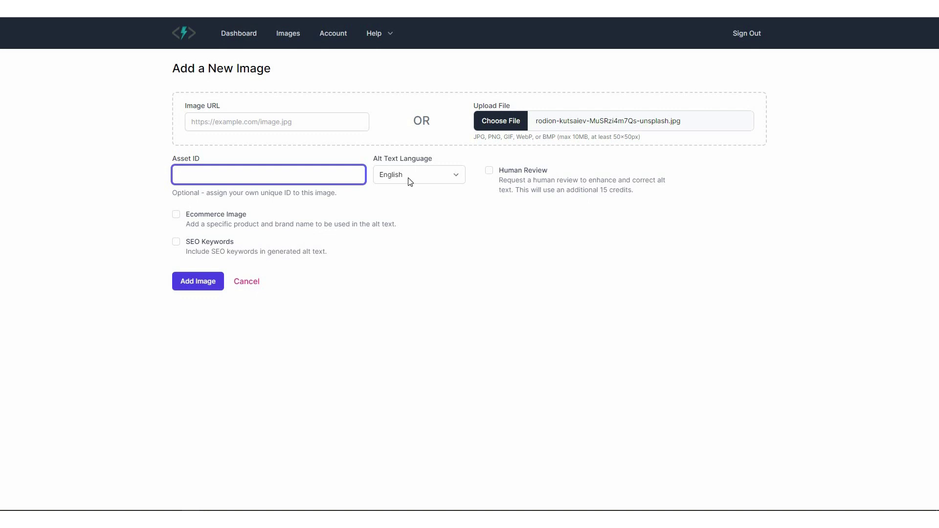
{"action": "key", "text": "Tab"}
{"action": "key", "text": "space"}
{"action": "key", "text": "c"}
{"action": "key", "text": "r"}
{"action": "key", "text": "o"}
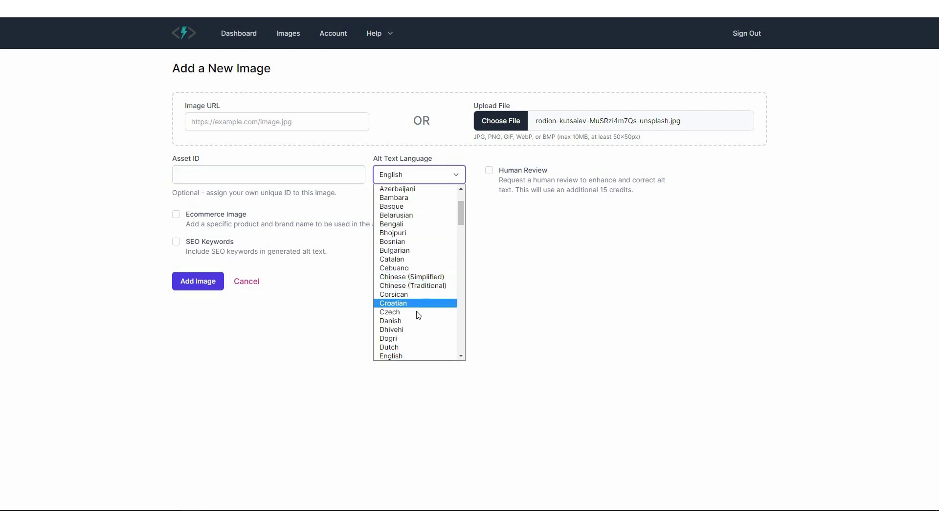
{"action": "key", "text": "Down"}
{"action": "key", "text": "Down"}
{"action": "key", "text": "Down"}
{"action": "key", "text": "Down"}
{"action": "key", "text": "Down"}
{"action": "key", "text": "Down"}
{"action": "key", "text": "Down"}
{"action": "key", "text": "Down"}
{"action": "key", "text": "Down"}
{"action": "key", "text": "Down"}
{"action": "key", "text": "Down"}
{"action": "key", "text": "Down"}
{"action": "key", "text": "Down"}
{"action": "key", "text": "Down"}
{"action": "key", "text": "Down"}
{"action": "key", "text": "Down"}
{"action": "key", "text": "Down"}
{"action": "key", "text": "Down"}
{"action": "key", "text": "Down"}
{"action": "key", "text": "Down"}
{"action": "key", "text": "Escape"}
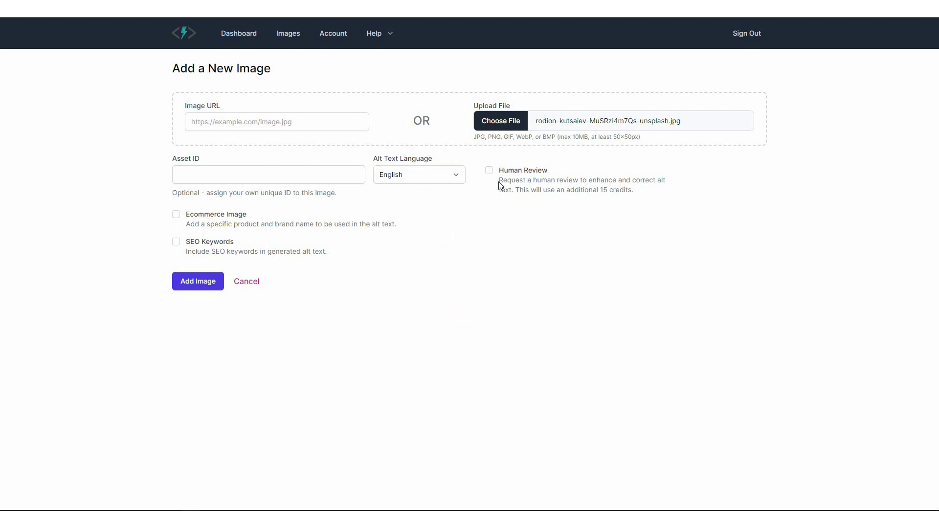
Turn Human Review on to see its 15-credit cost, turn it off, and enable Ecommerce Image
{"action": "key", "text": "Tab"}
{"action": "key", "text": "space"}
{"action": "left_click_drag", "start_coordinate": [601, 191], "coordinate": [616, 213]}
{"action": "key", "text": "shift+Right"}
{"action": "key", "text": "shift+Tab"}
{"action": "key", "text": "space"}
{"action": "left_click", "coordinate": [176, 215]}
Look at the Product Name and Brand Name fields, then turn Ecommerce Image back off
{"action": "left_click", "coordinate": [335, 270]}
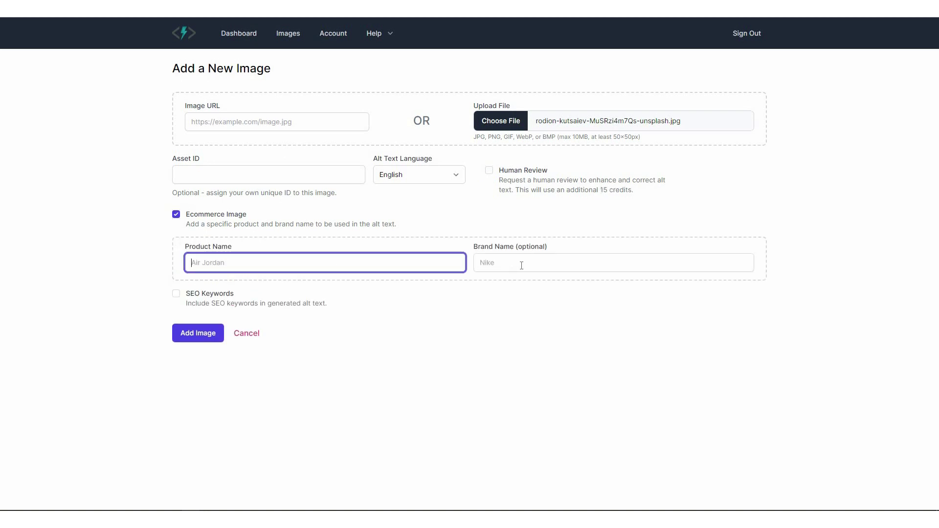
{"action": "left_click", "coordinate": [528, 265]}
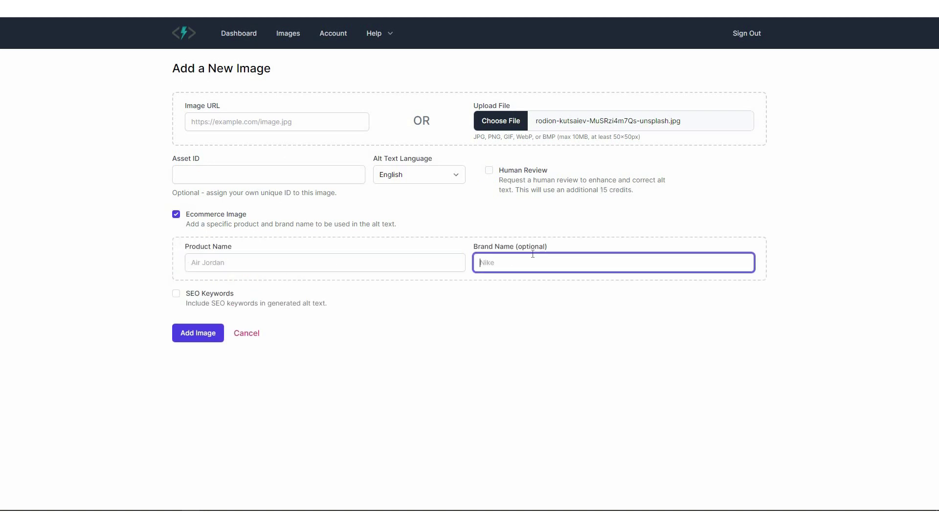
{"action": "key", "text": "shift+Tab"}
{"action": "key", "text": "shift+Tab"}
{"action": "key", "text": "space"}
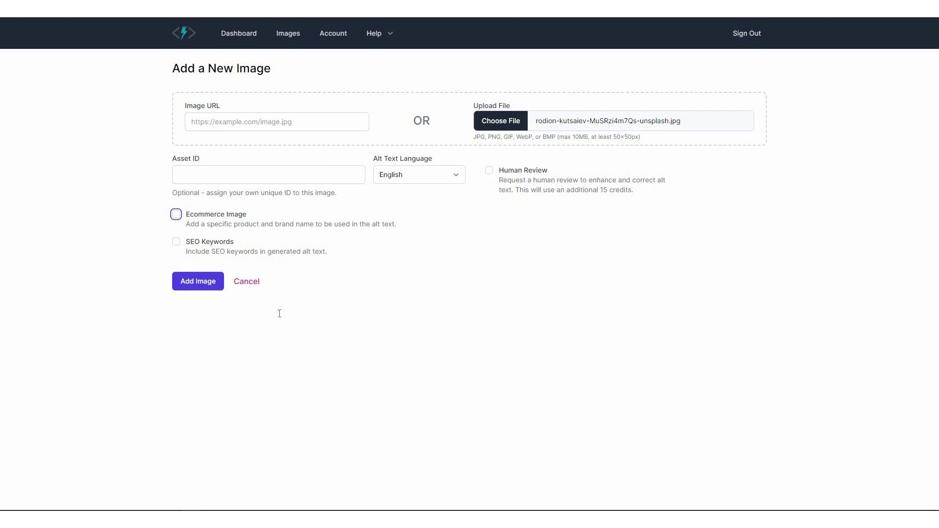
Turn SEO Keywords on and off again, then submit the photo with Add Image
{"action": "key", "text": "Tab"}
{"action": "key", "text": "space"}
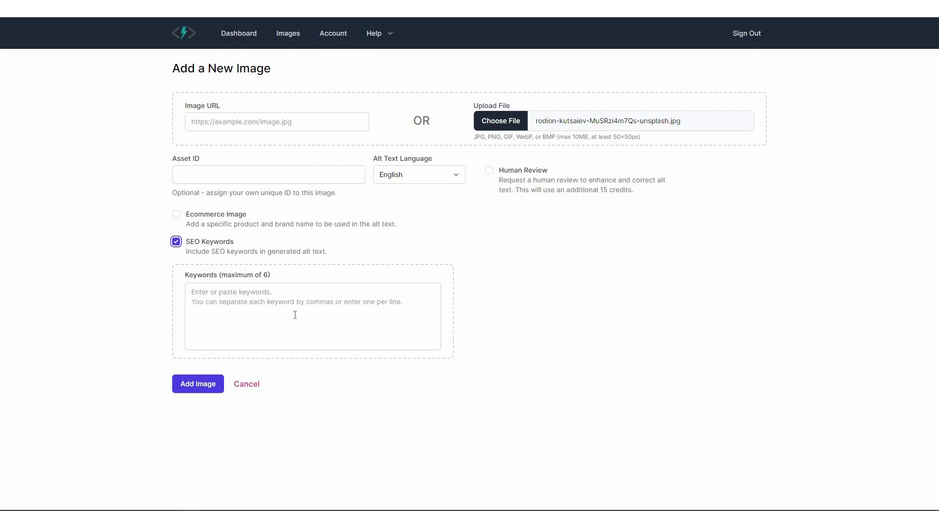
{"action": "left_click", "coordinate": [256, 320]}
{"action": "key", "text": "shift+Tab"}
{"action": "key", "text": "space"}
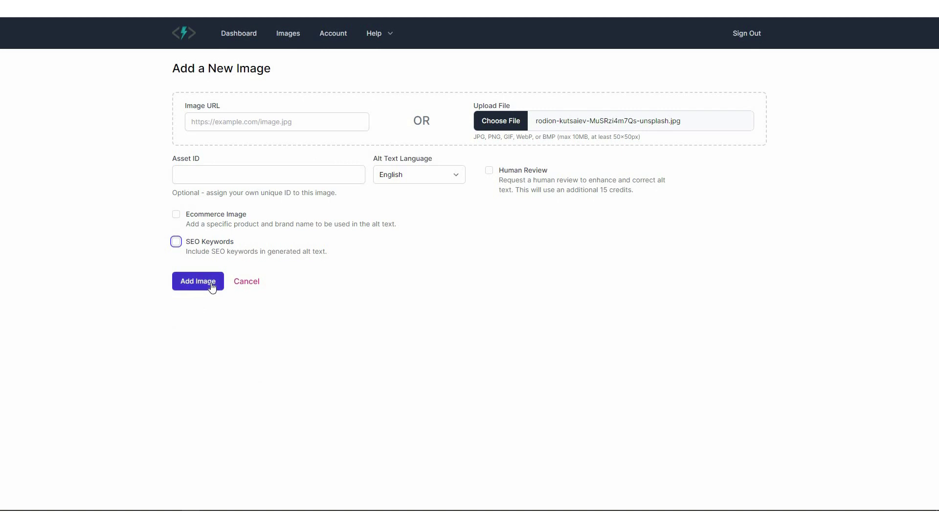
{"action": "key", "text": "Tab"}
{"action": "key", "text": "Return"}
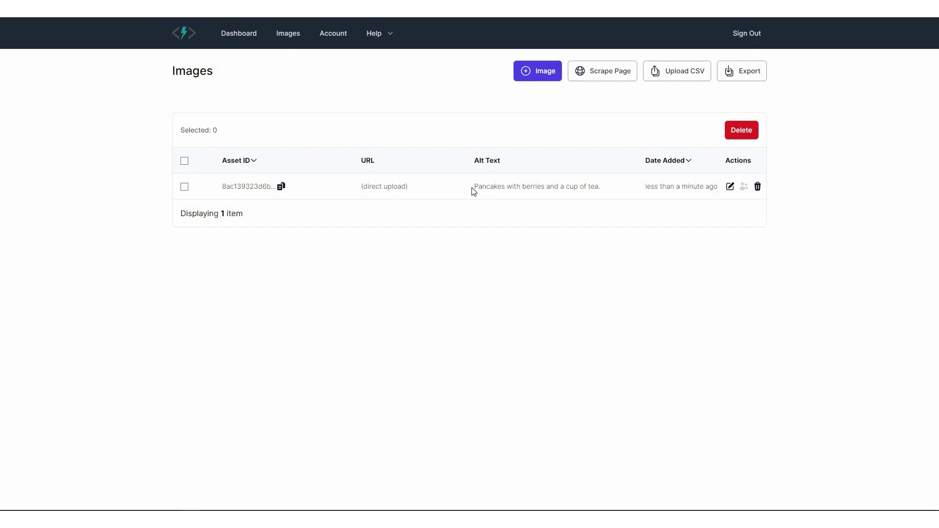
Highlight the 'Pancakes with berries and a cup of tea.' alt text and edit that image
{"action": "left_click_drag", "start_coordinate": [610, 203], "coordinate": [585, 212]}
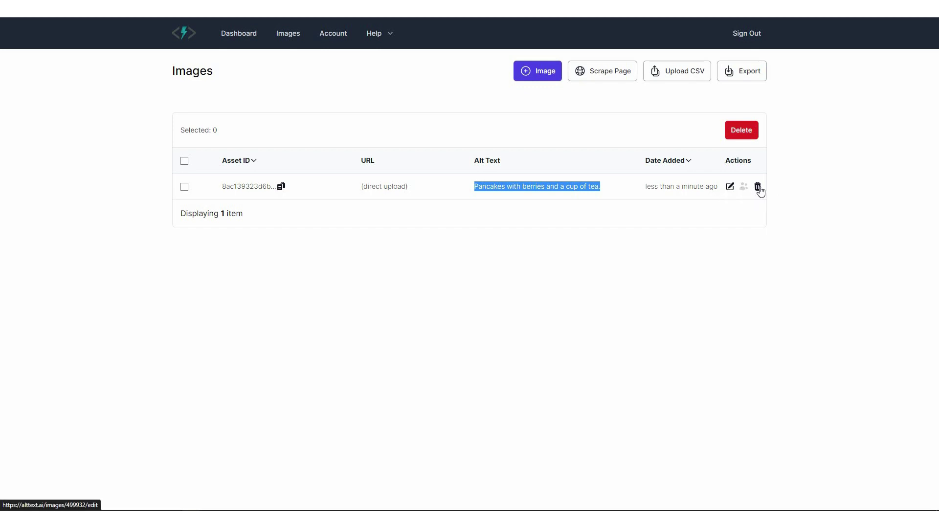
{"action": "left_click", "coordinate": [730, 188]}
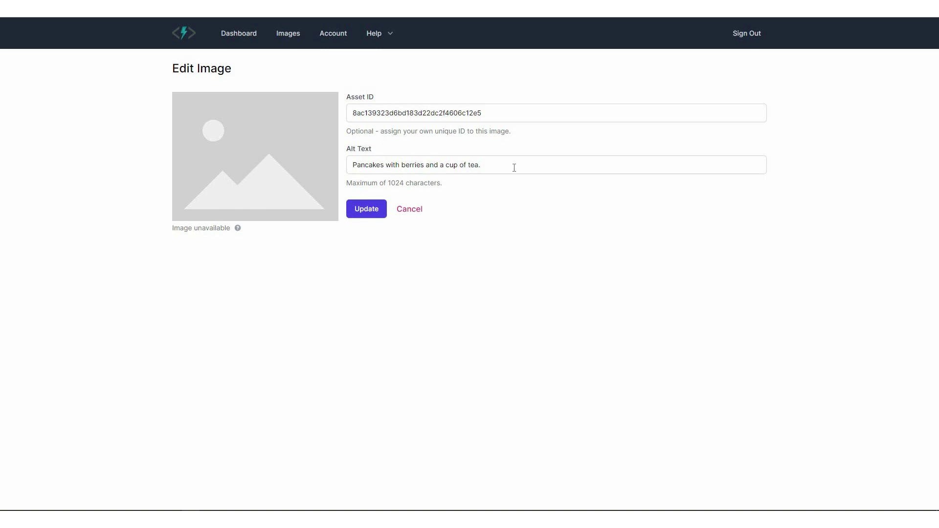
Return to the Images library without updating the pancakes image
{"action": "left_click", "coordinate": [295, 38]}
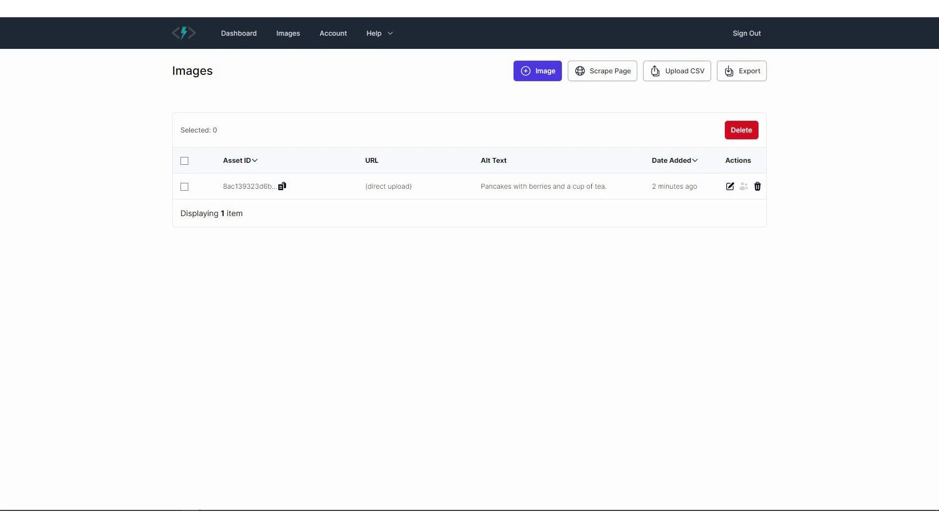
Switch to Scrape a Web Page and paste the CNET iPhone 14 Pro Max review URL
{"action": "left_click", "coordinate": [605, 75]}
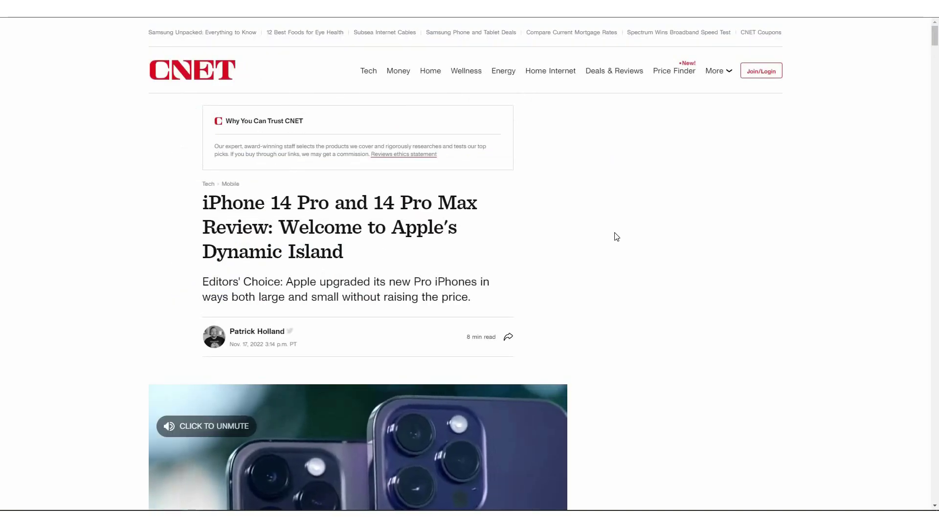
{"action": "scroll", "coordinate": [587, 314], "scroll_direction": "down", "scroll_amount": 5}
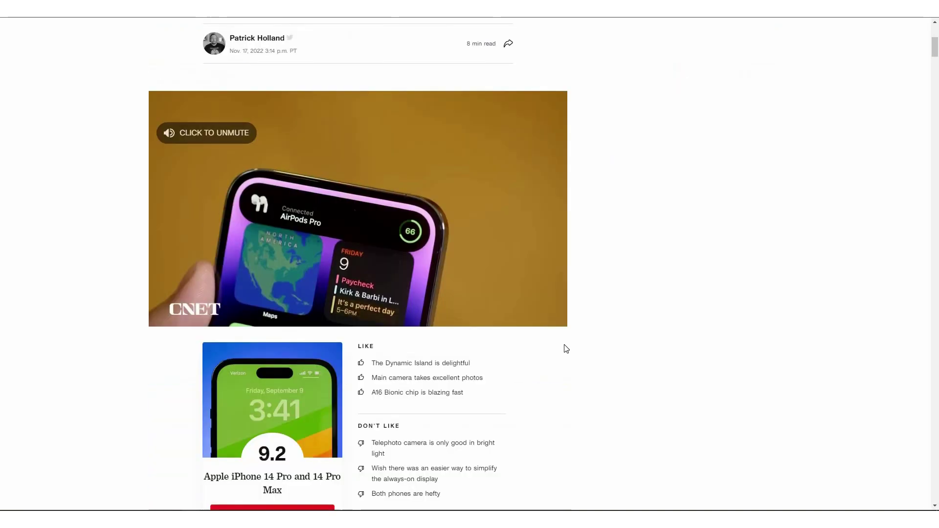
{"action": "scroll", "coordinate": [448, 401], "scroll_direction": "down", "scroll_amount": 20}
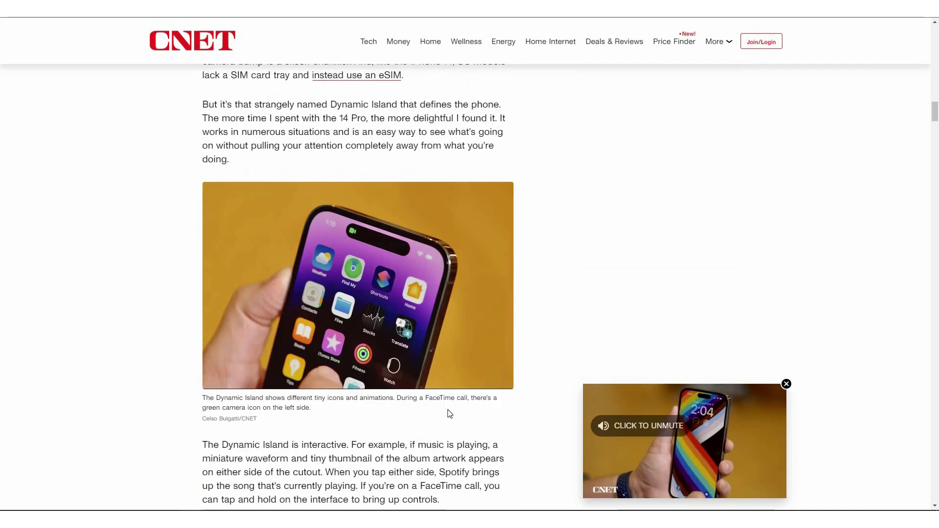
{"action": "scroll", "coordinate": [449, 414], "scroll_direction": "down", "scroll_amount": 20}
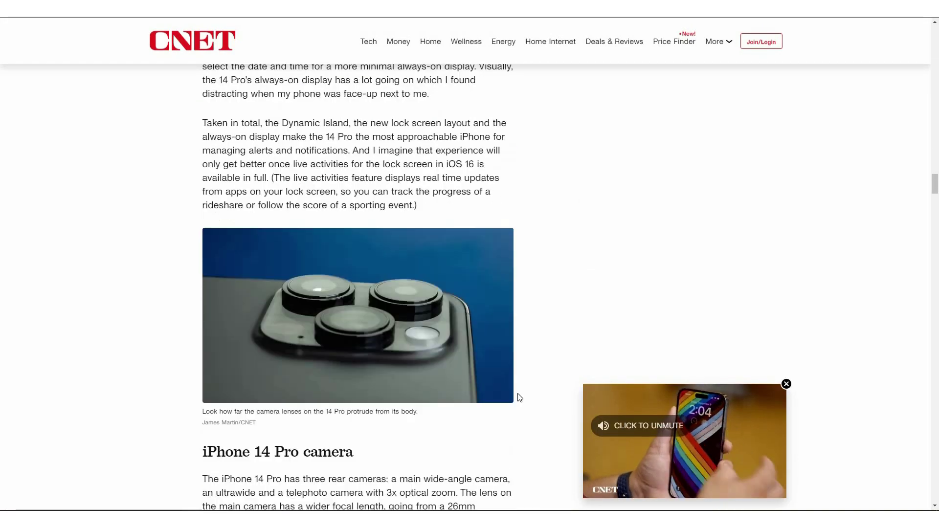
{"action": "scroll", "coordinate": [519, 398], "scroll_direction": "down", "scroll_amount": 15}
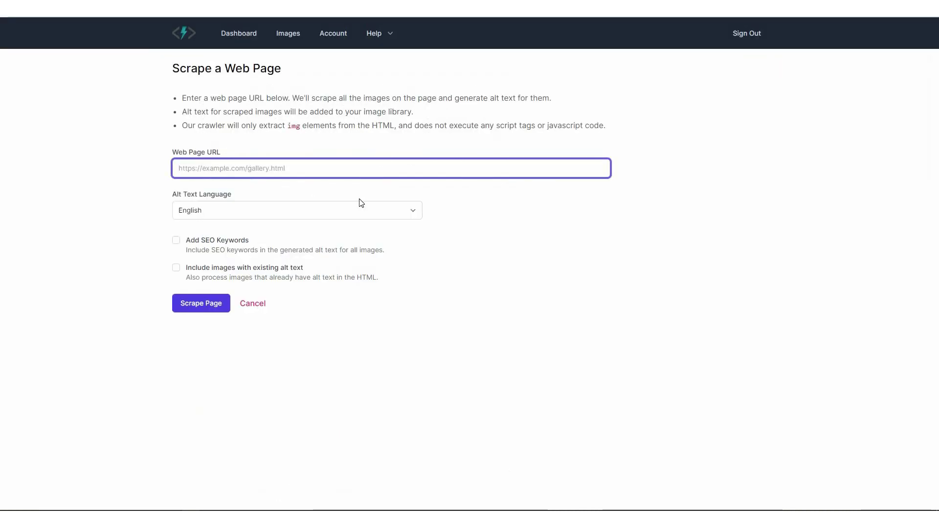
{"action": "type", "text": "https://www.cnet.com/tech/mobile/iphone-14-pro-max-review-welcome-apples-dynamic-island/"}
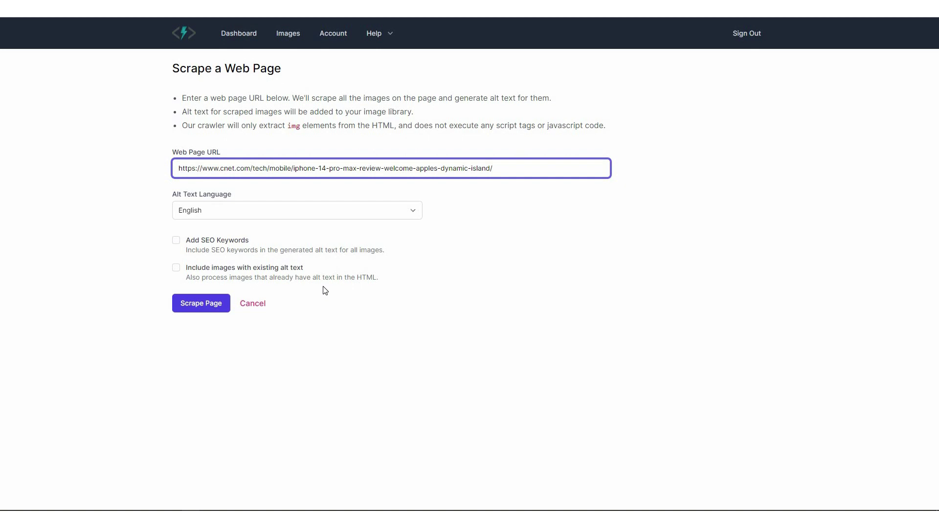
Scrape the CNET review page for images with English alt text
{"action": "left_click", "coordinate": [202, 309]}
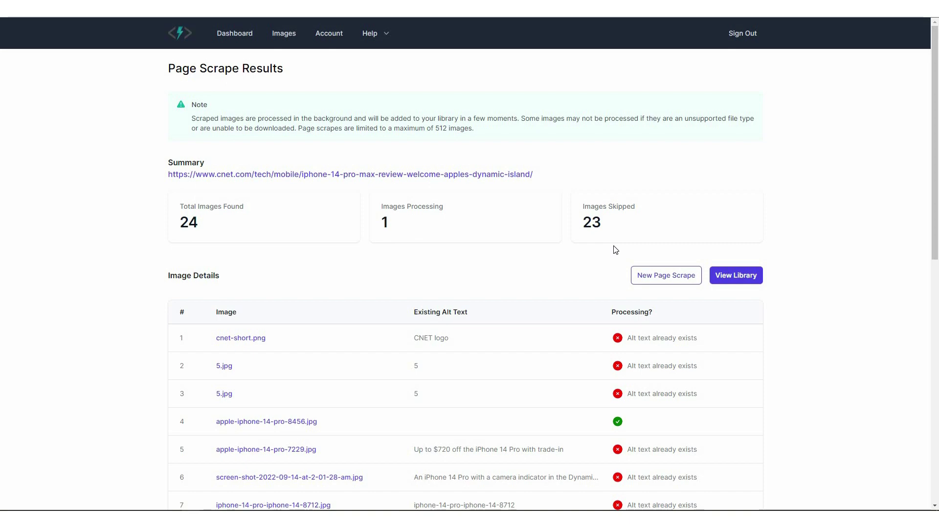
Scroll through the Image Details table for the 24 images found on the CNET page
{"action": "scroll", "coordinate": [613, 249], "scroll_direction": "down", "scroll_amount": 4}
{"action": "scroll", "coordinate": [600, 392], "scroll_direction": "down", "scroll_amount": 5}
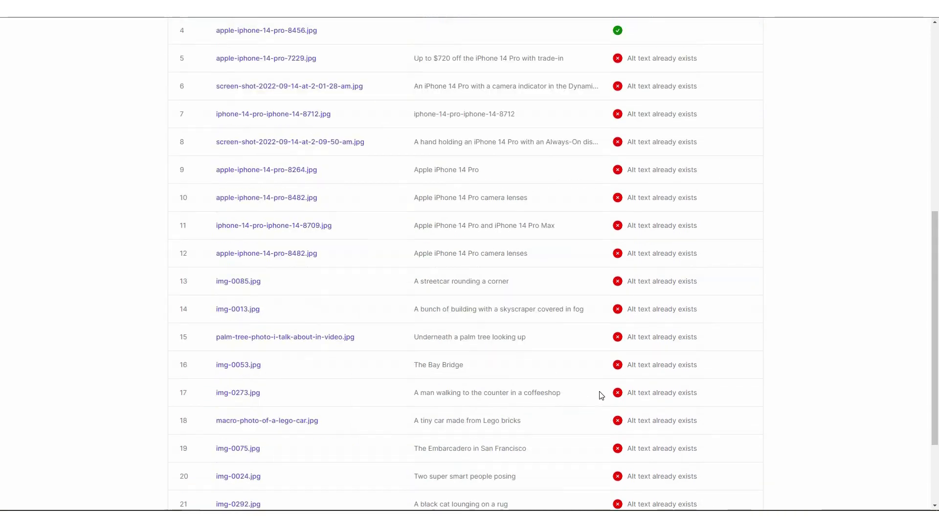
{"action": "scroll", "coordinate": [587, 357], "scroll_direction": "up", "scroll_amount": 4}
{"action": "scroll", "coordinate": [310, 313], "scroll_direction": "up", "scroll_amount": 2}
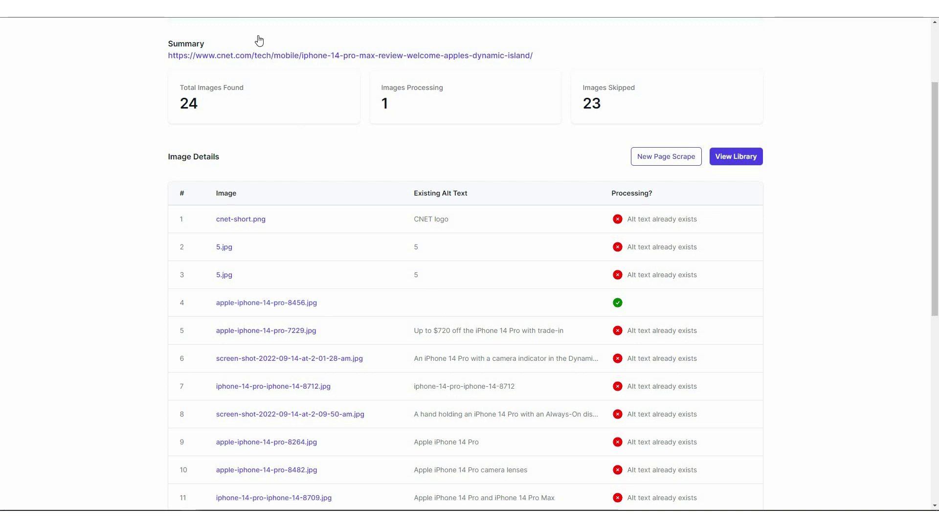
{"action": "scroll", "coordinate": [276, 35], "scroll_direction": "up", "scroll_amount": 2}
In the image library, view the scraped CNET iPhone image full size, then close it
{"action": "left_click", "coordinate": [736, 275]}
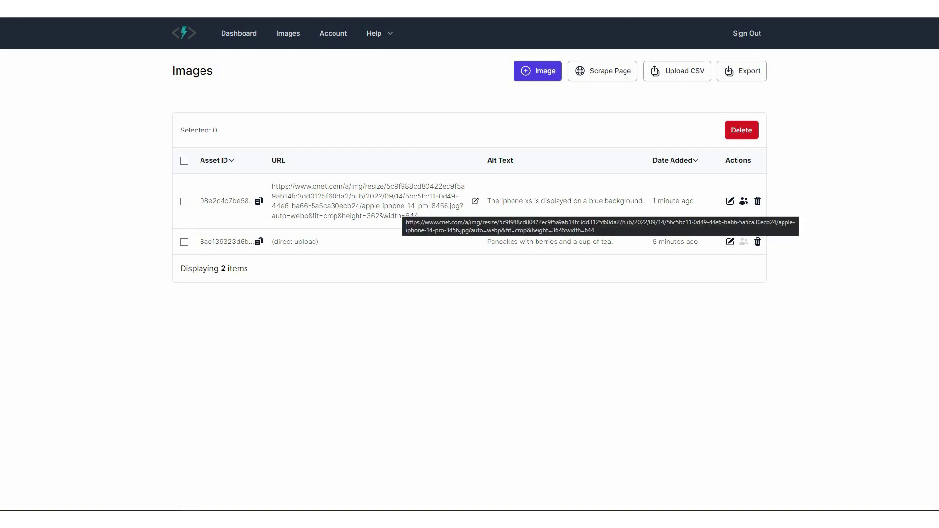
{"action": "left_click", "coordinate": [475, 201]}
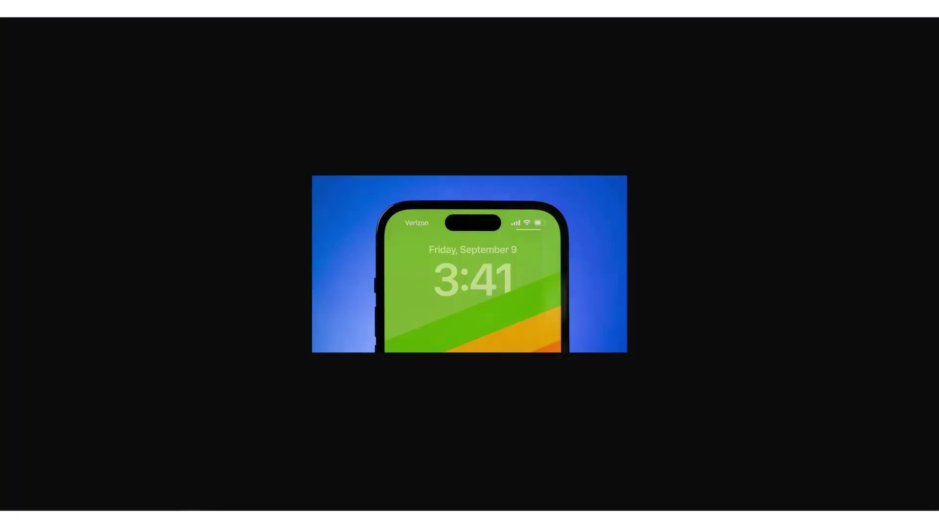
{"action": "key", "text": "ctrl+w"}
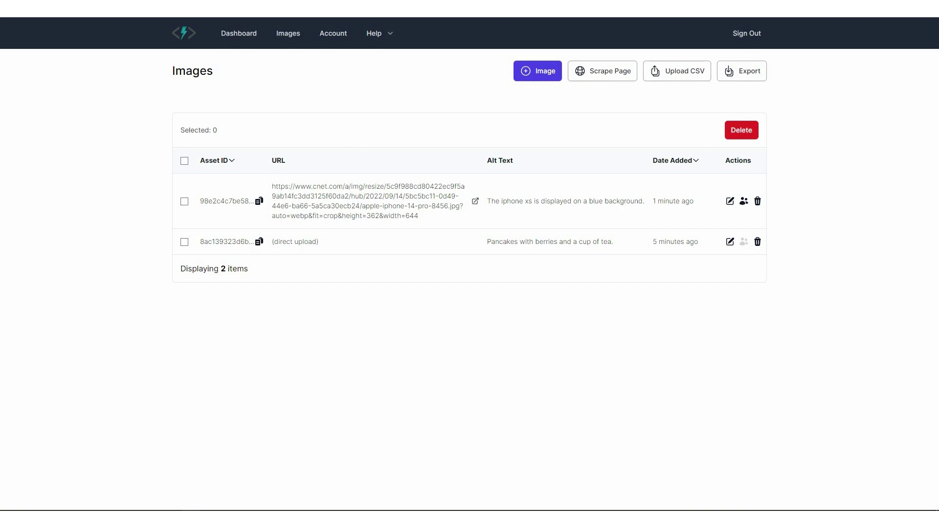
Open the Upload CSV form on the Images page
{"action": "left_click", "coordinate": [680, 77]}
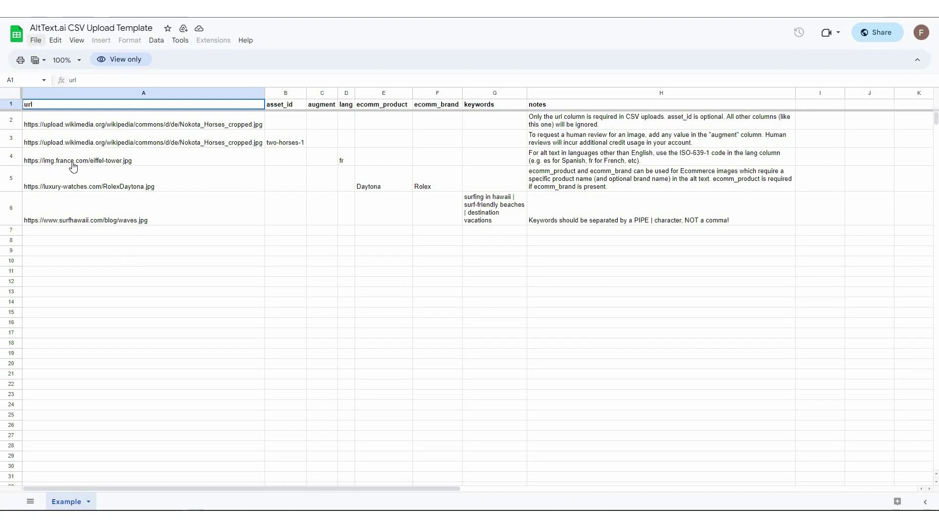
Download the CSV Upload Template sheet as a comma-separated values (.csv) file
{"action": "left_click", "coordinate": [36, 40]}
{"action": "mouse_move", "coordinate": [61, 159]}
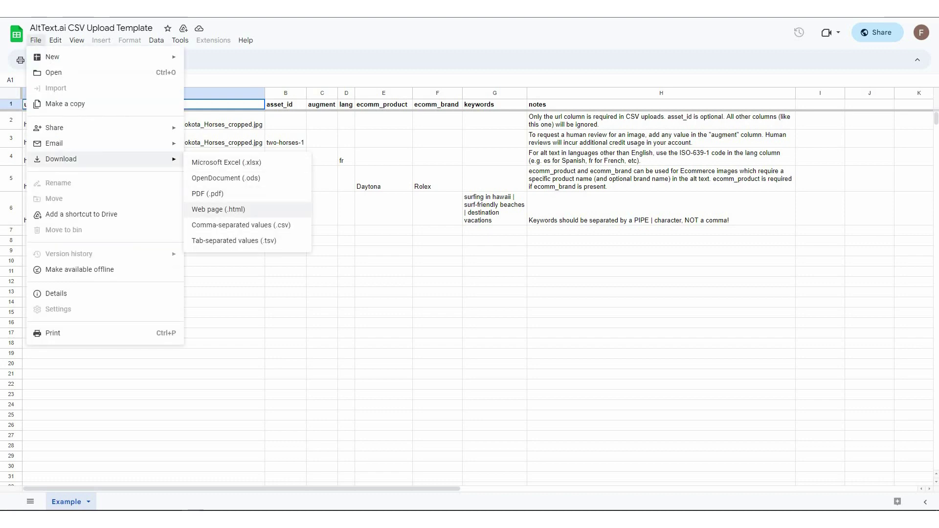
{"action": "left_click", "coordinate": [235, 226]}
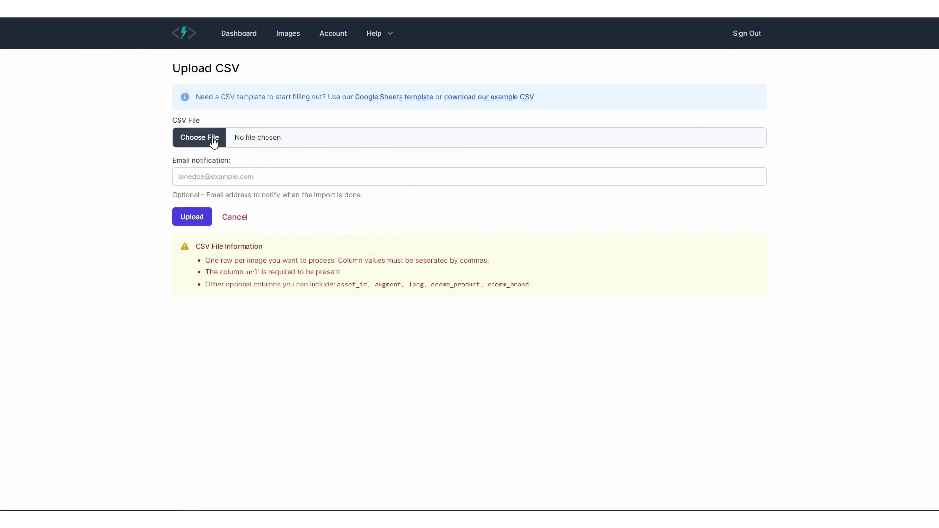
Attach Example.csv, upload it for import, and return to the image library
{"action": "left_click", "coordinate": [213, 139]}
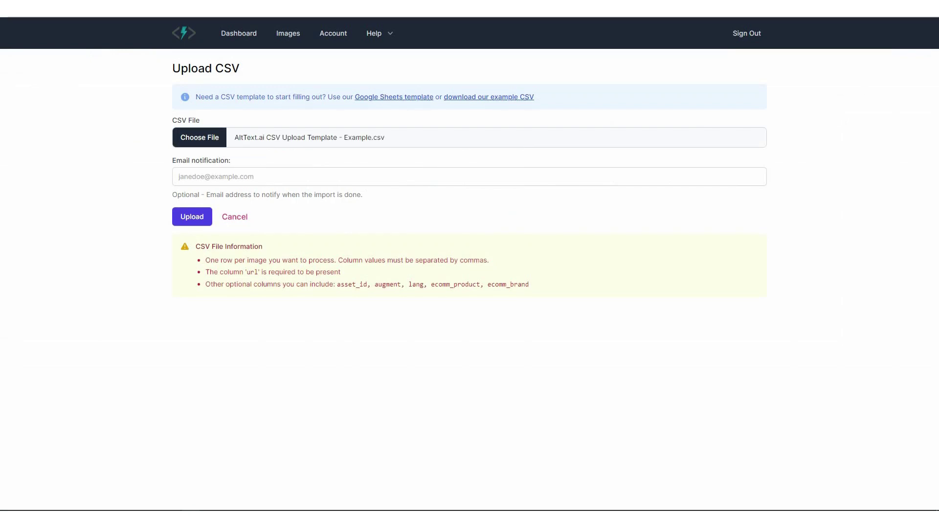
{"action": "left_click", "coordinate": [196, 223]}
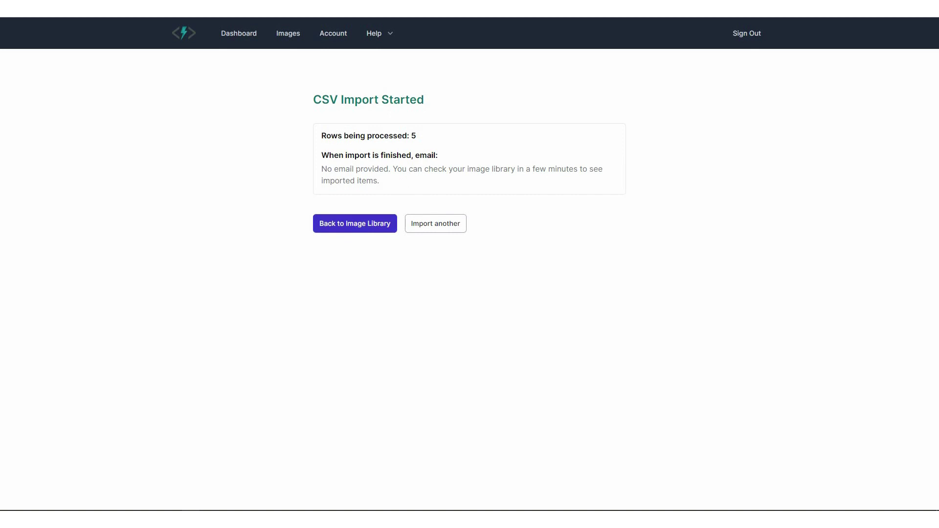
{"action": "left_click", "coordinate": [370, 229]}
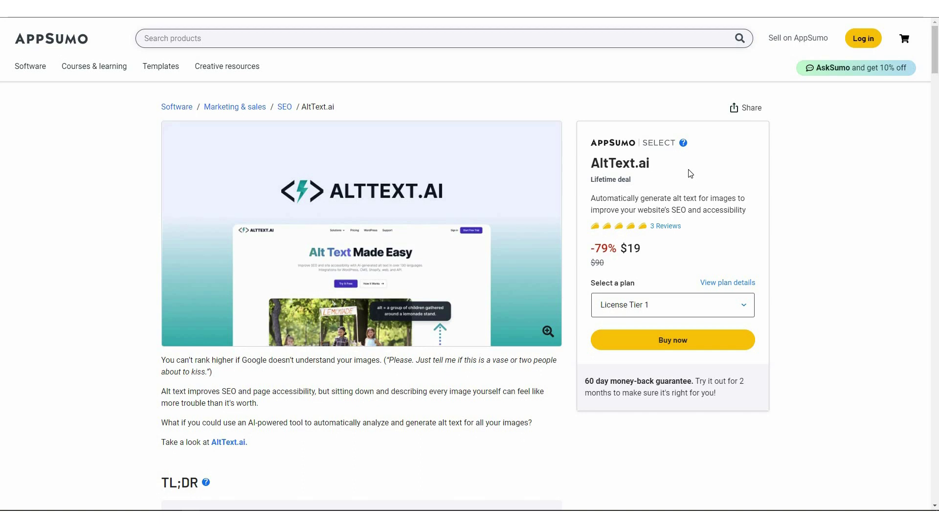
{"action": "scroll", "coordinate": [374, 308], "scroll_direction": "down", "scroll_amount": 11}
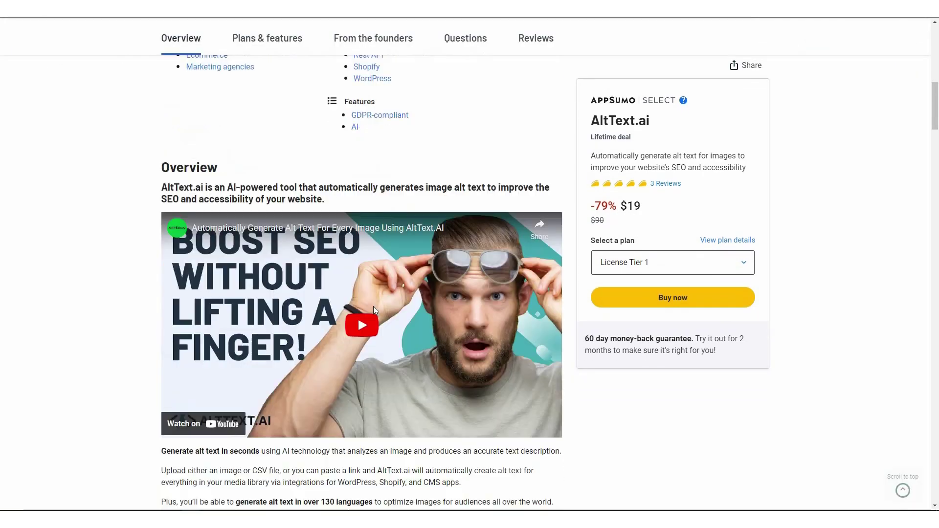
{"action": "scroll", "coordinate": [372, 313], "scroll_direction": "down", "scroll_amount": 20}
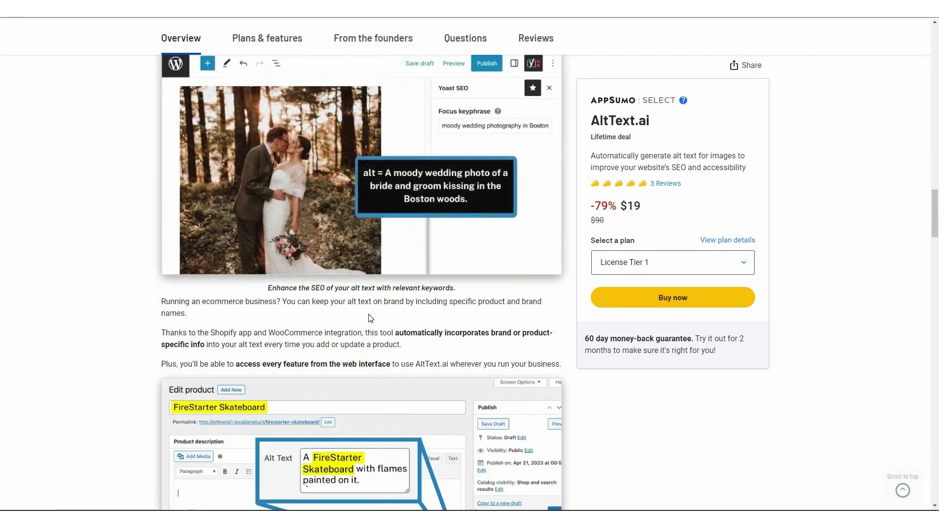
{"action": "scroll", "coordinate": [370, 318], "scroll_direction": "down", "scroll_amount": 15}
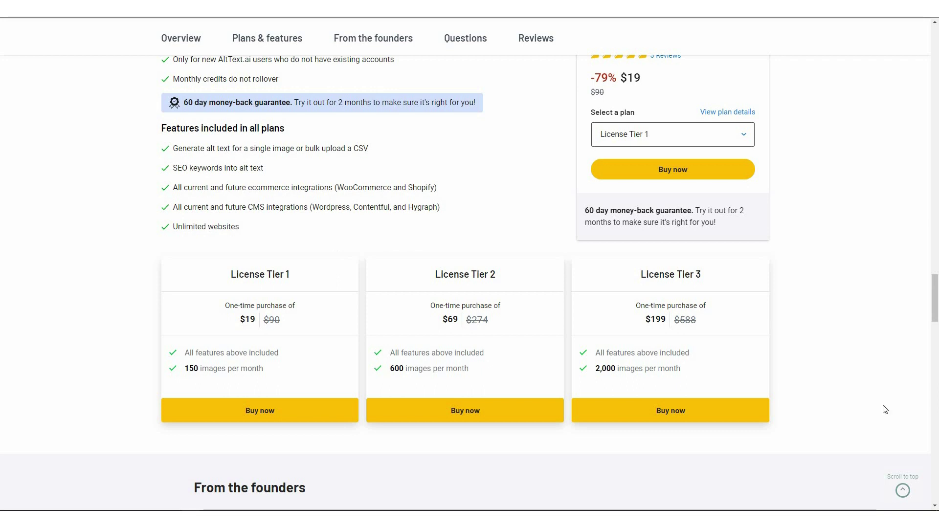
{"action": "scroll", "coordinate": [538, 338], "scroll_direction": "up", "scroll_amount": 15}
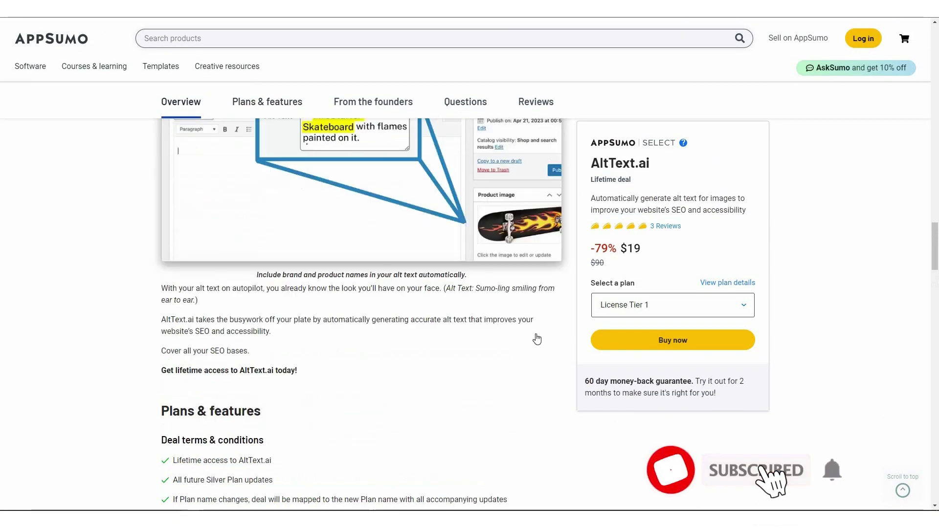
{"action": "scroll", "coordinate": [538, 338], "scroll_direction": "up", "scroll_amount": 10}
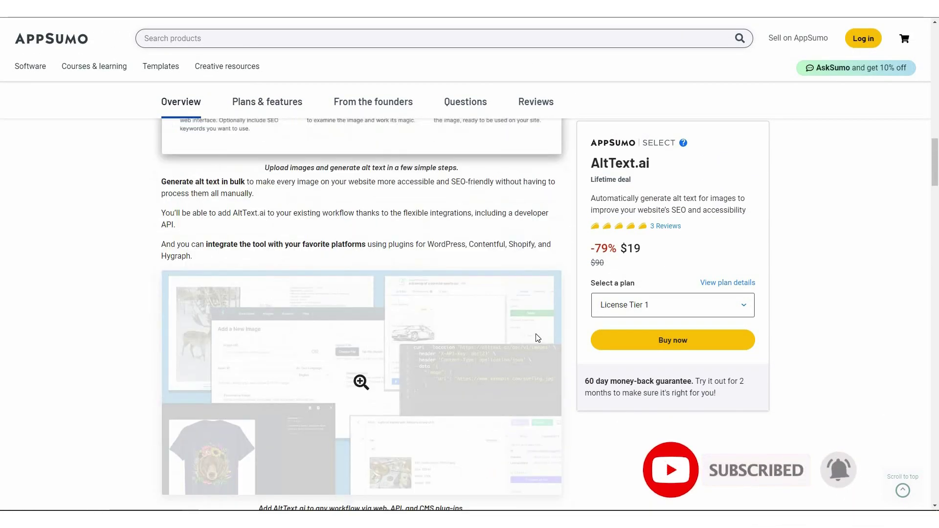
{"action": "scroll", "coordinate": [537, 337], "scroll_direction": "up", "scroll_amount": 15}
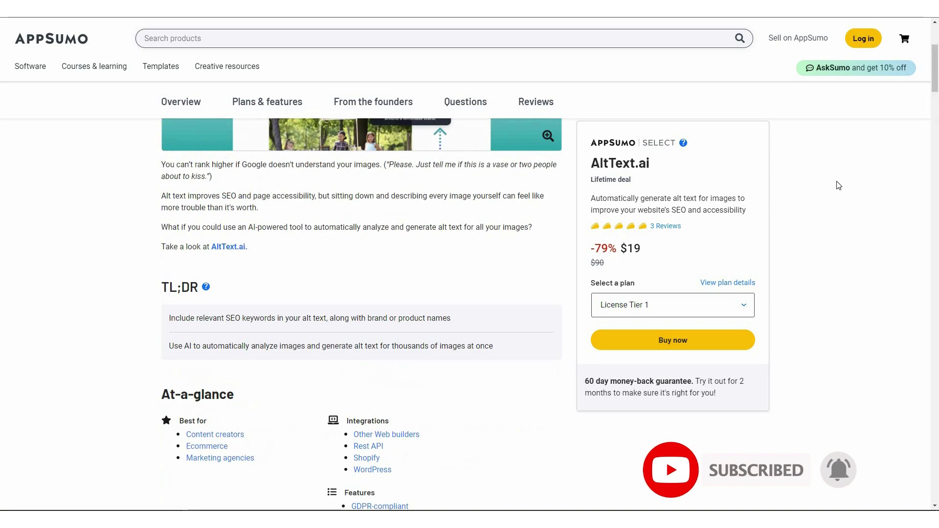